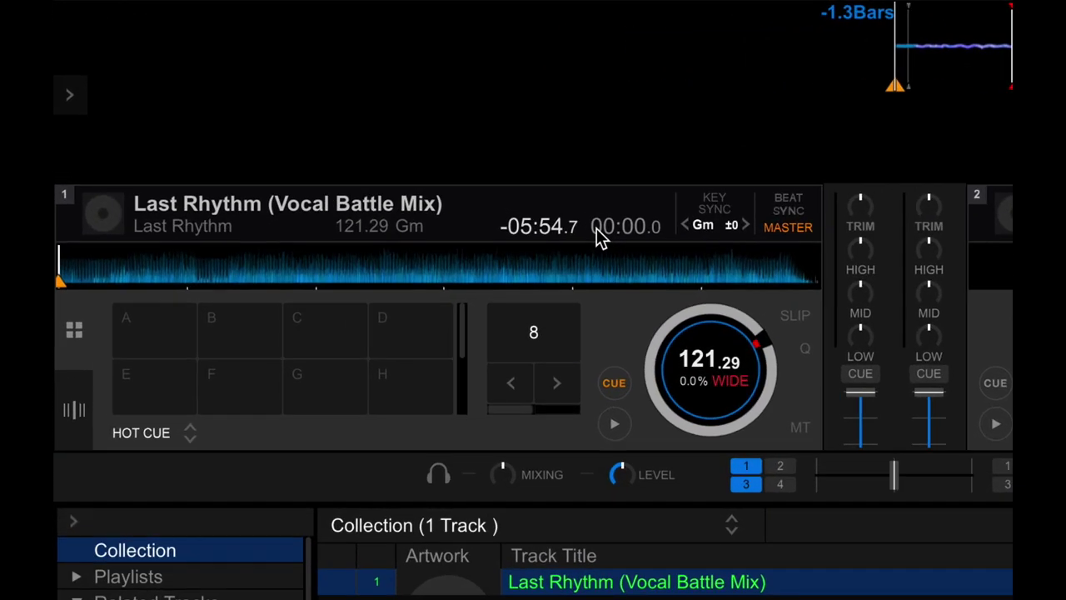
Start Deck 1 playing and skip through the track to about 02:14
{"action": "left_click", "coordinate": [615, 425]}
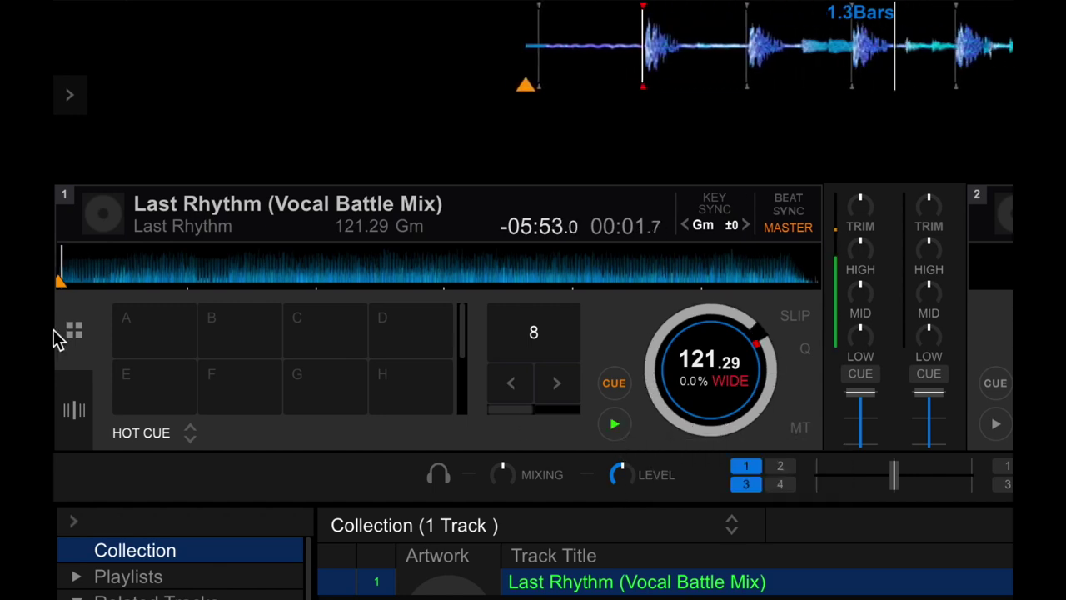
{"action": "left_click", "coordinate": [105, 270]}
{"action": "left_click", "coordinate": [144, 271]}
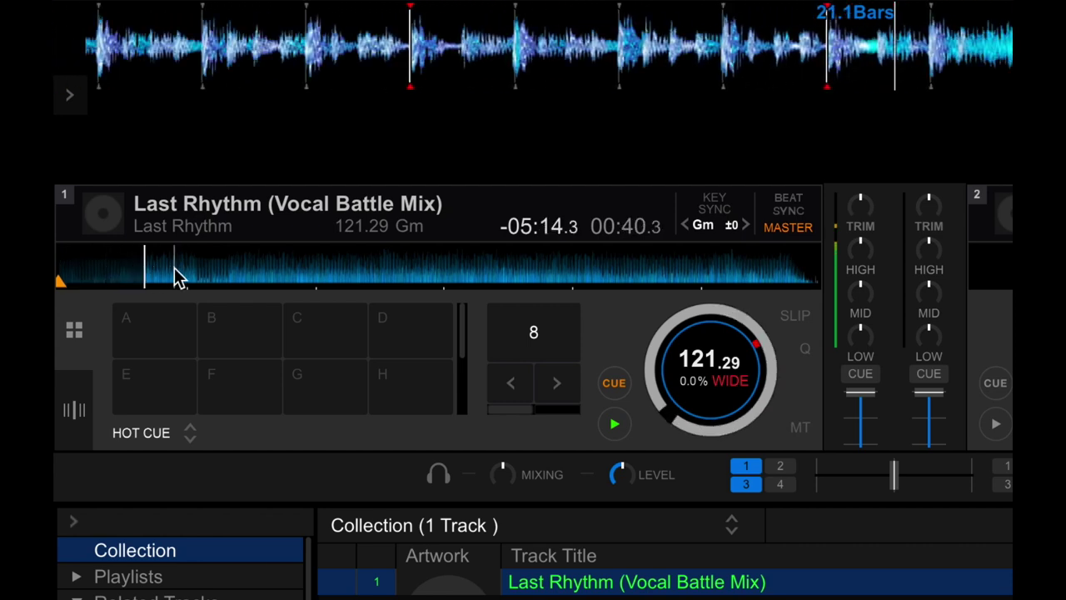
{"action": "left_click", "coordinate": [175, 275]}
{"action": "left_click", "coordinate": [200, 276]}
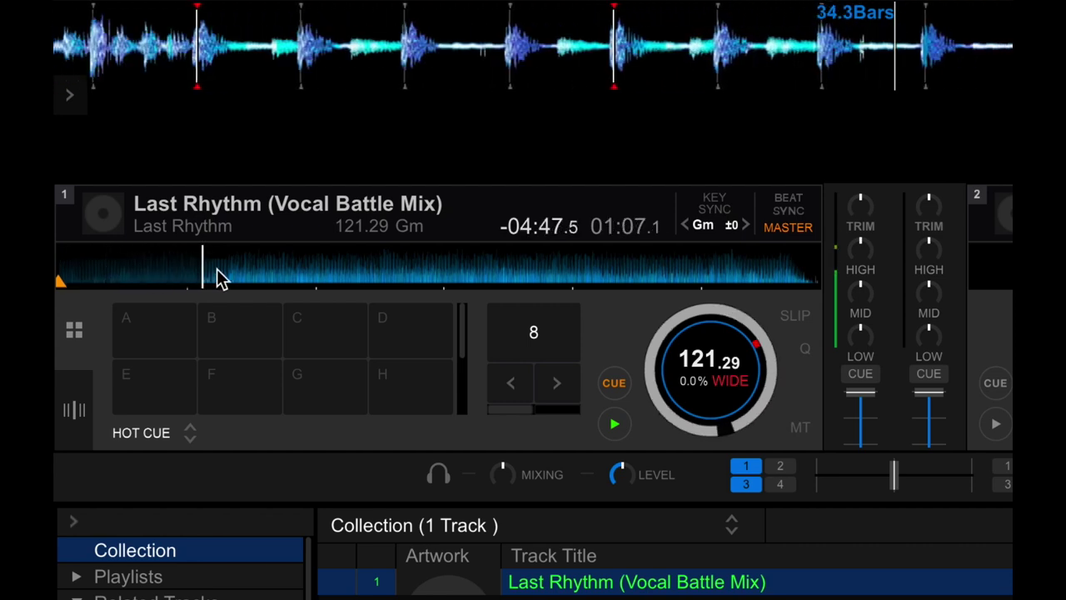
{"action": "left_click", "coordinate": [244, 275]}
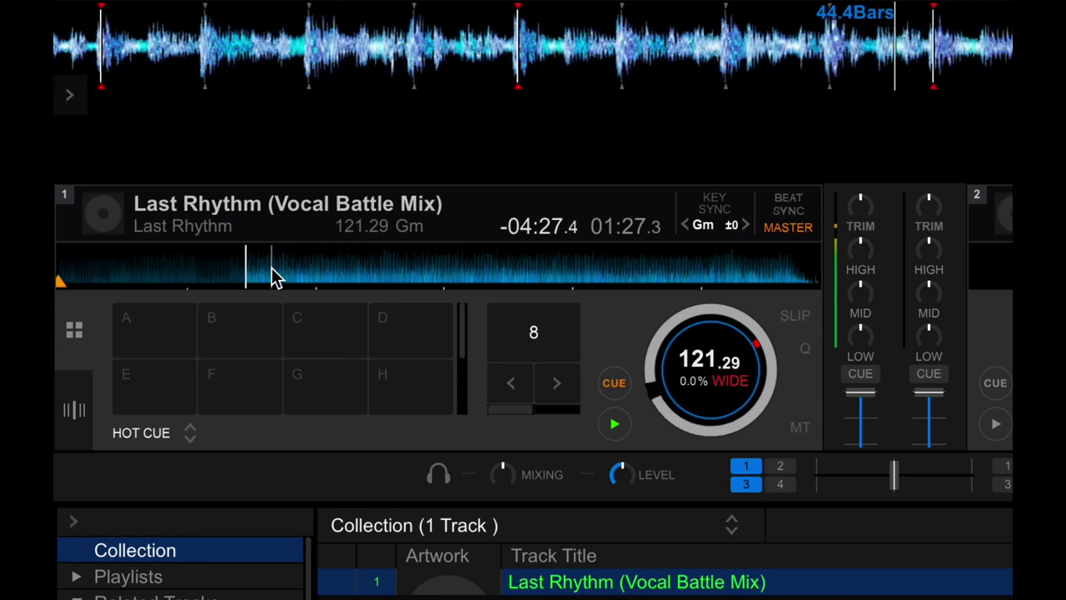
{"action": "left_click", "coordinate": [274, 277]}
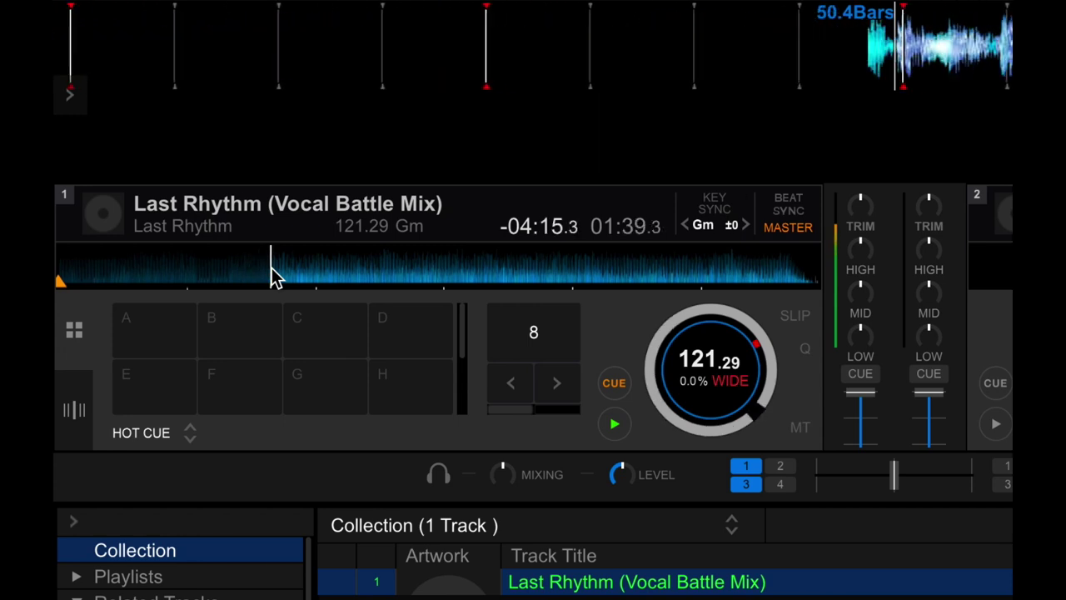
{"action": "left_click", "coordinate": [315, 277]}
{"action": "left_click", "coordinate": [347, 278]}
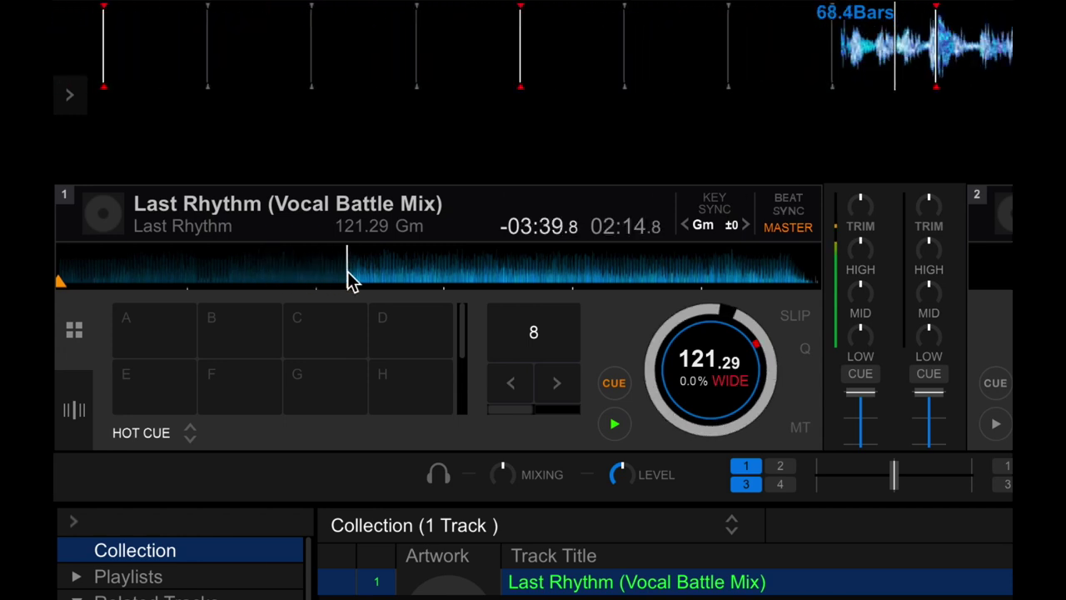
Audition the end of the track between about 05:23 and 05:46
{"action": "left_click", "coordinate": [765, 275]}
{"action": "left_click", "coordinate": [785, 275]}
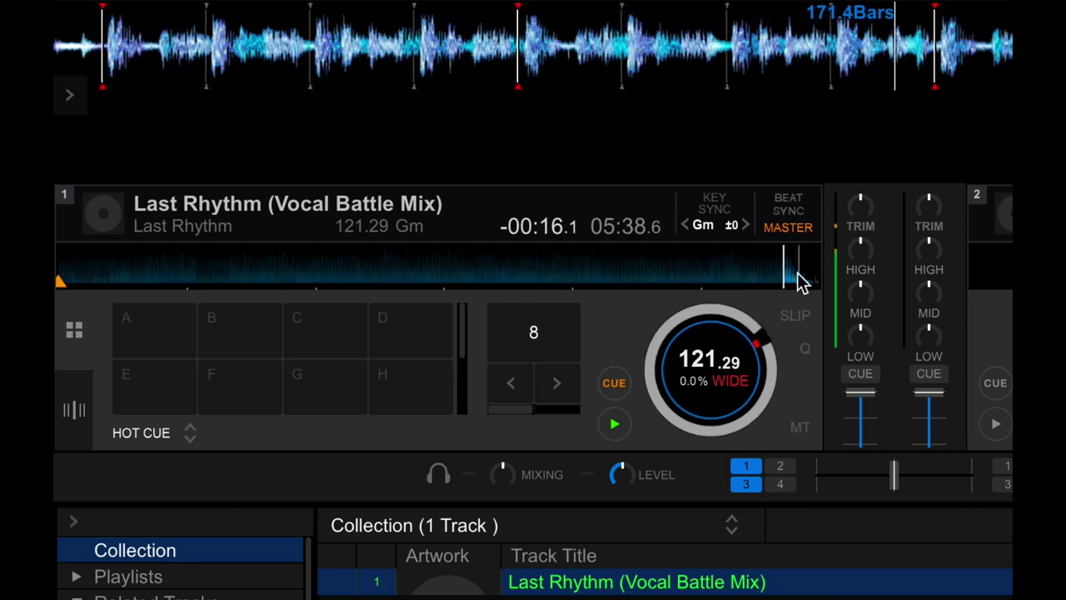
{"action": "left_click", "coordinate": [795, 279]}
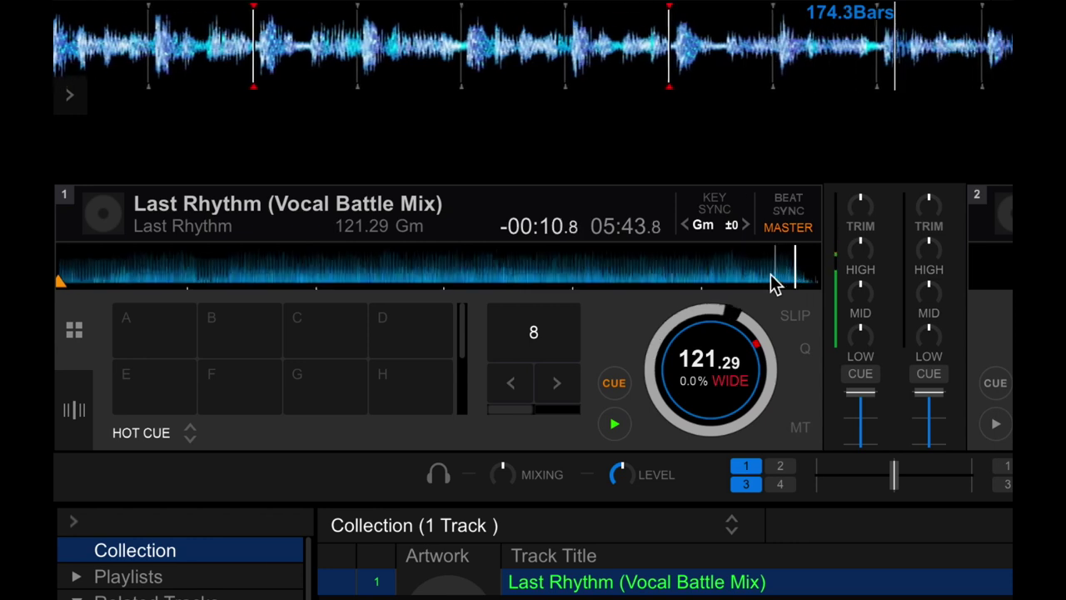
{"action": "left_click", "coordinate": [752, 275]}
{"action": "left_click", "coordinate": [801, 282]}
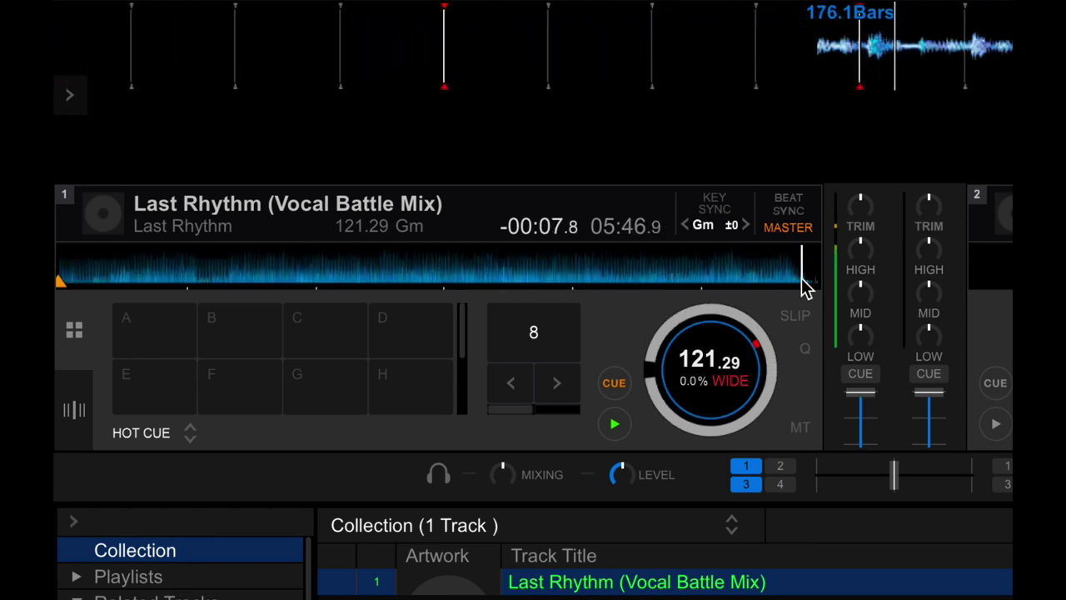
Return playback to about 01:49 and step forward to about 03:18
{"action": "left_click", "coordinate": [292, 268]}
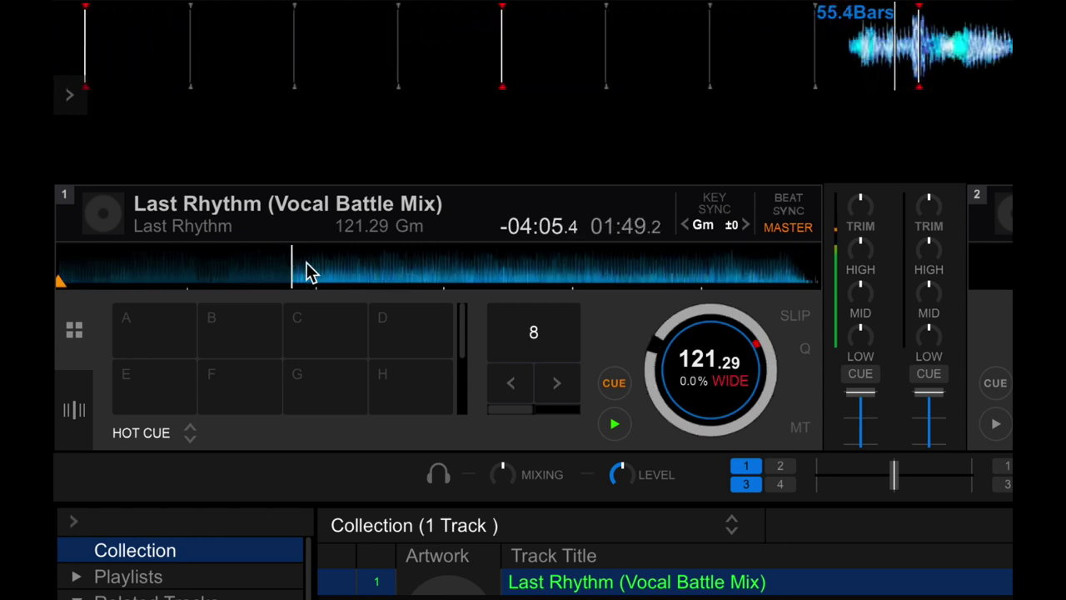
{"action": "left_click", "coordinate": [343, 274]}
{"action": "left_click", "coordinate": [374, 278]}
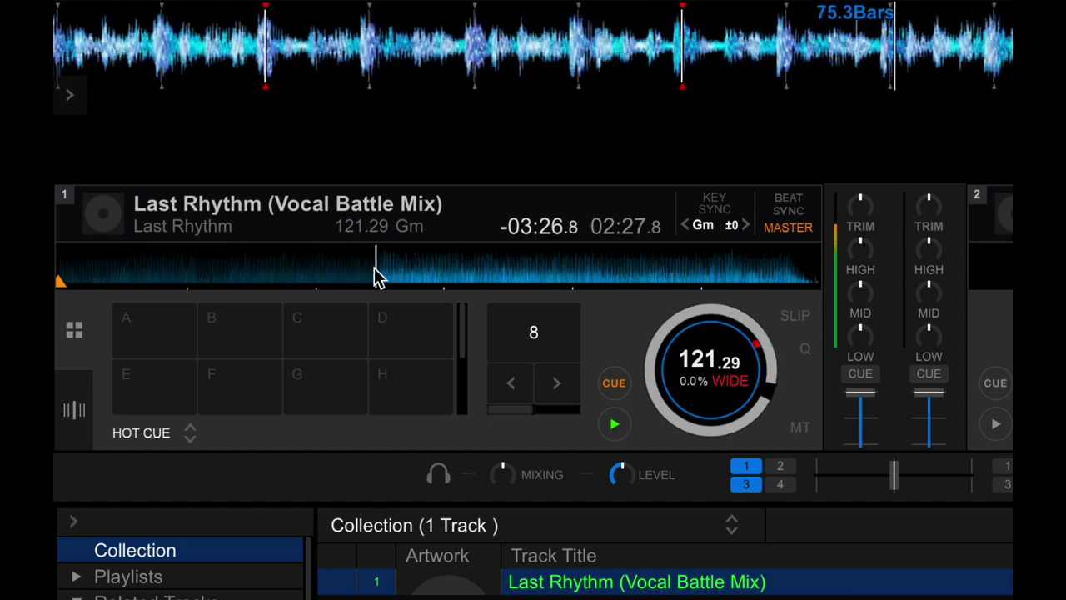
{"action": "left_click", "coordinate": [397, 278]}
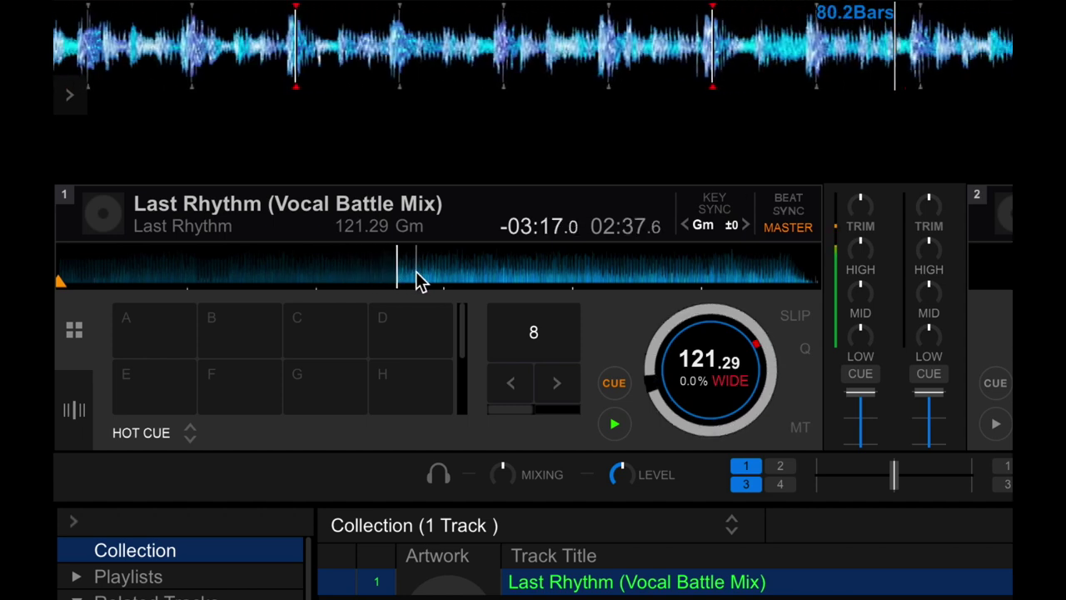
{"action": "left_click", "coordinate": [418, 278]}
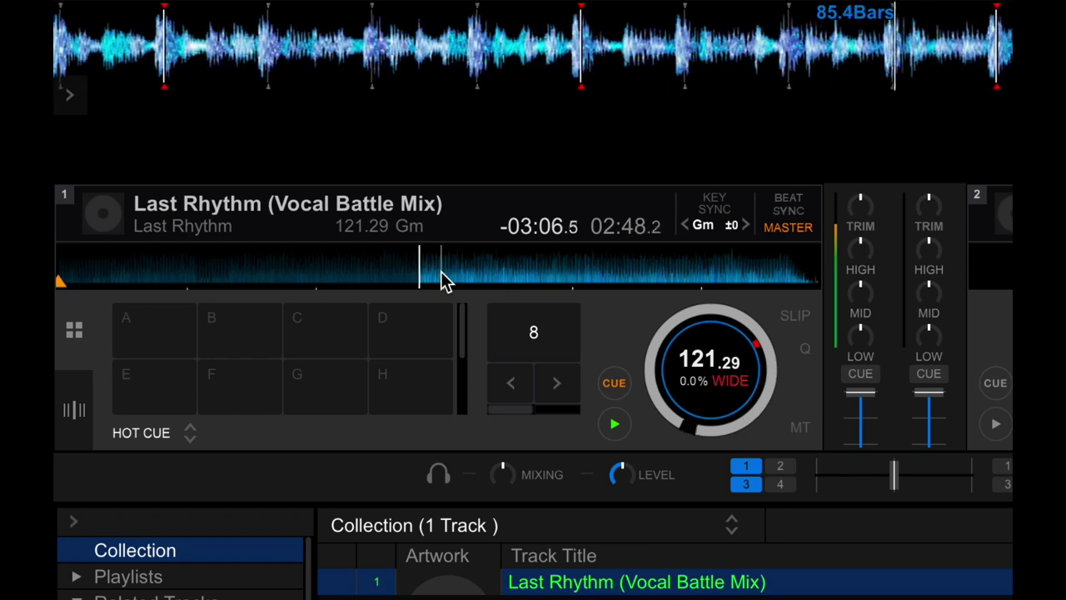
{"action": "left_click", "coordinate": [441, 278]}
{"action": "left_click", "coordinate": [457, 281]}
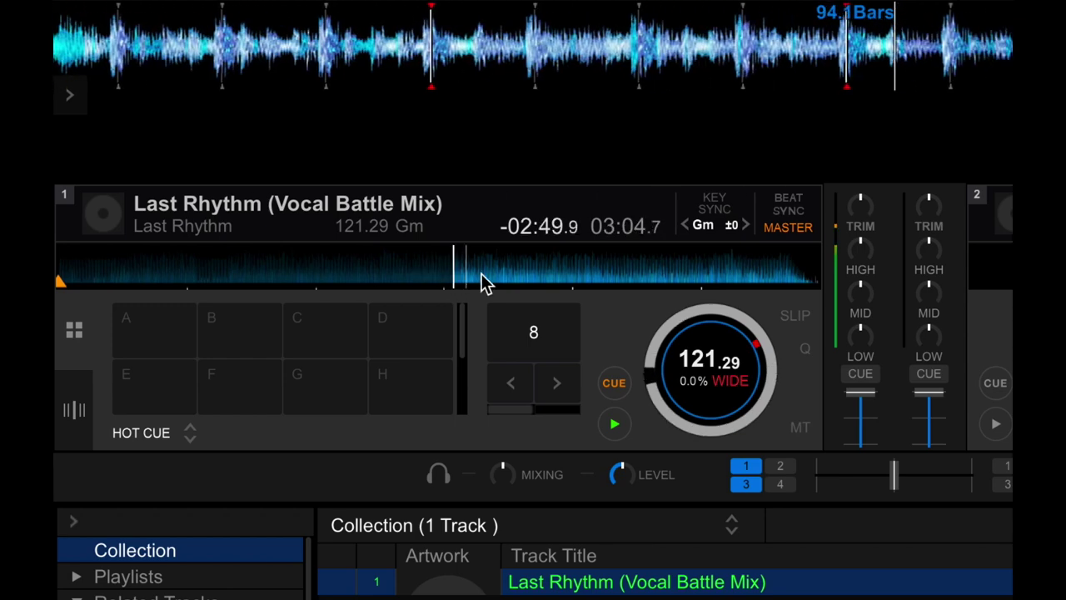
{"action": "left_click", "coordinate": [483, 280]}
Keep skipping ahead from about 03:26 to about 04:21
{"action": "left_click", "coordinate": [500, 280]}
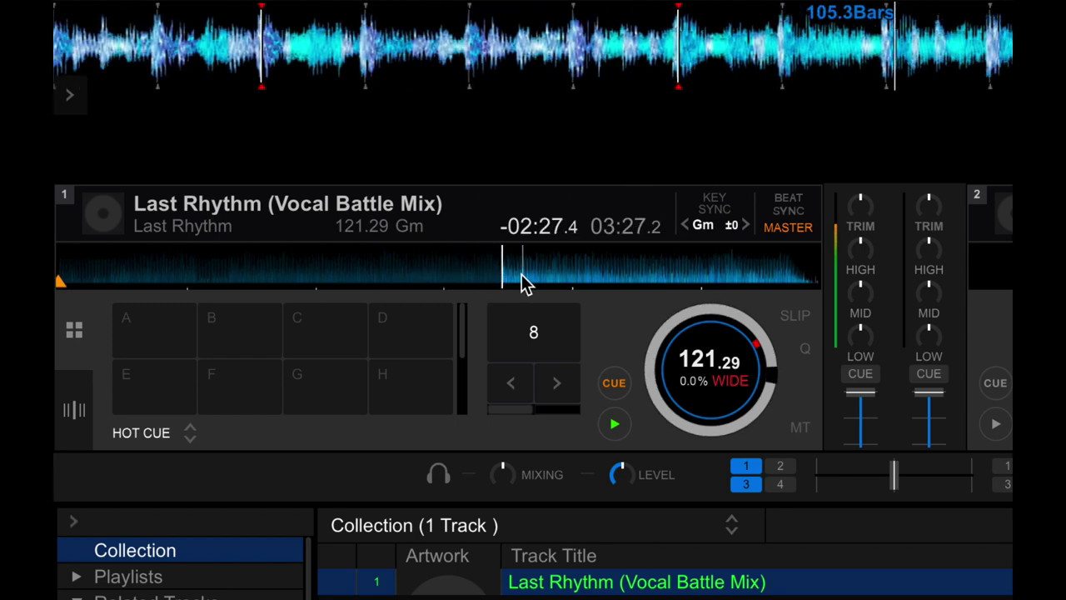
{"action": "left_click", "coordinate": [522, 281]}
{"action": "left_click", "coordinate": [541, 282]}
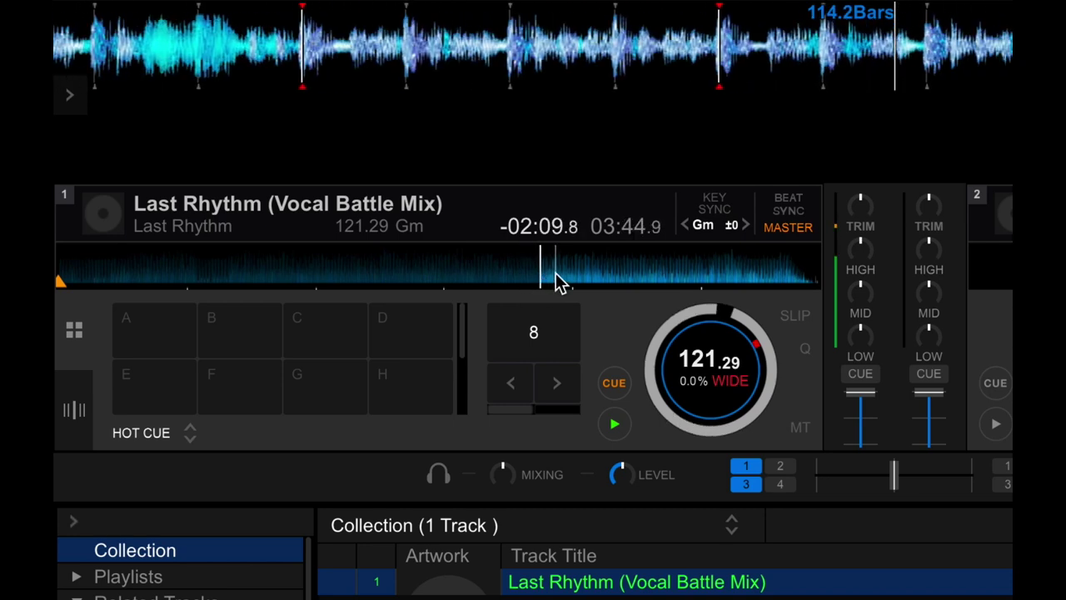
{"action": "left_click", "coordinate": [560, 281]}
{"action": "left_click", "coordinate": [567, 281]}
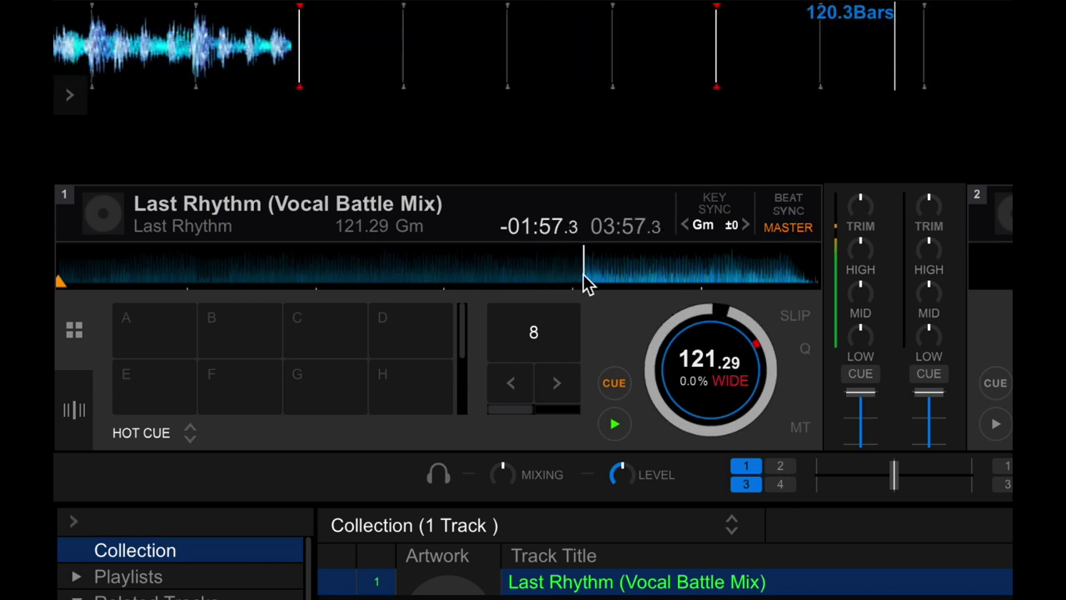
{"action": "left_click", "coordinate": [600, 277]}
{"action": "left_click", "coordinate": [620, 276]}
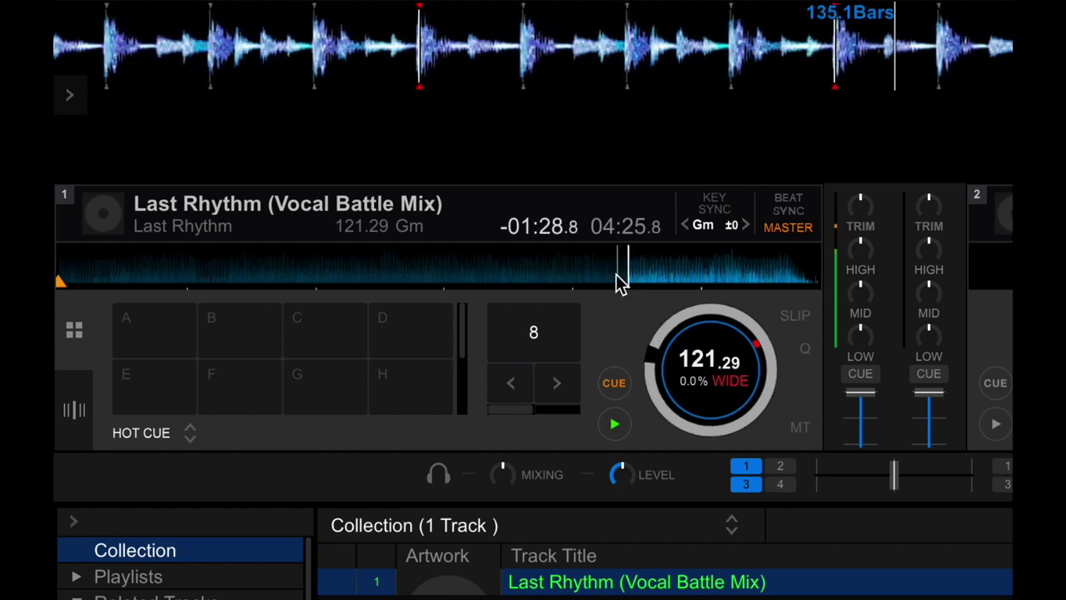
Audition the section from about 04:20 forward to about 05:04
{"action": "left_click", "coordinate": [615, 274]}
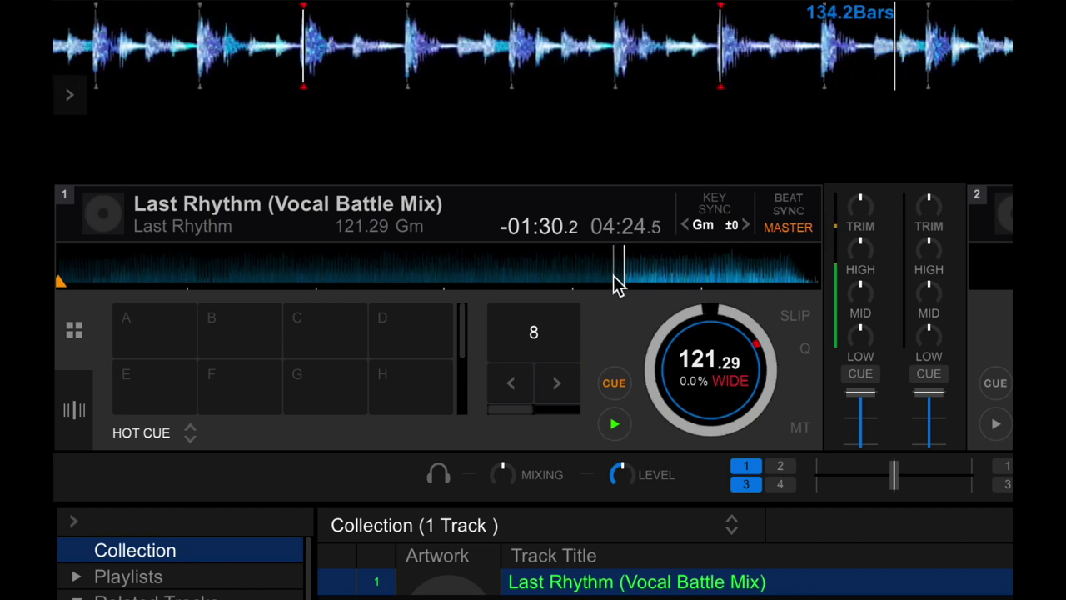
{"action": "left_click", "coordinate": [657, 281]}
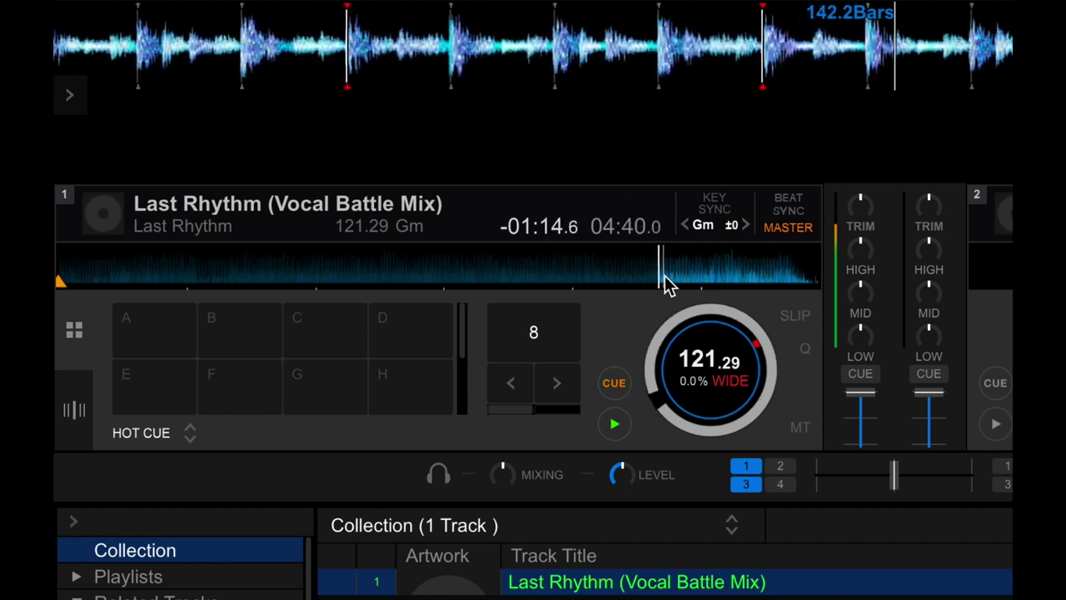
{"action": "left_click", "coordinate": [669, 280]}
{"action": "left_click", "coordinate": [694, 280]}
{"action": "left_click", "coordinate": [712, 281]}
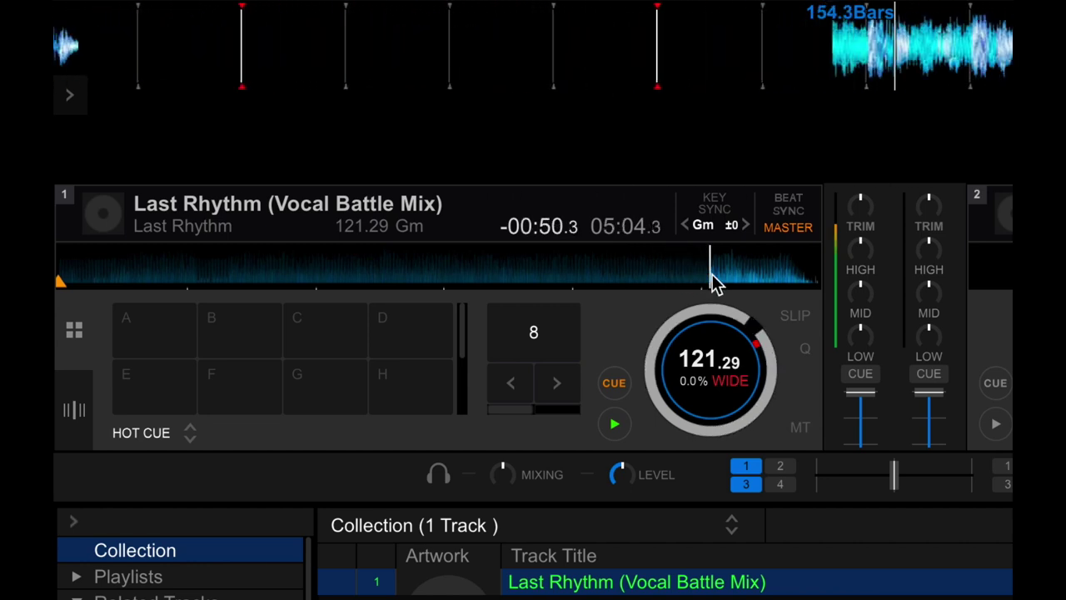
Step playback back through 04:56 and 04:28 to settle near 04:10
{"action": "left_click", "coordinate": [693, 280]}
{"action": "left_click", "coordinate": [656, 281]}
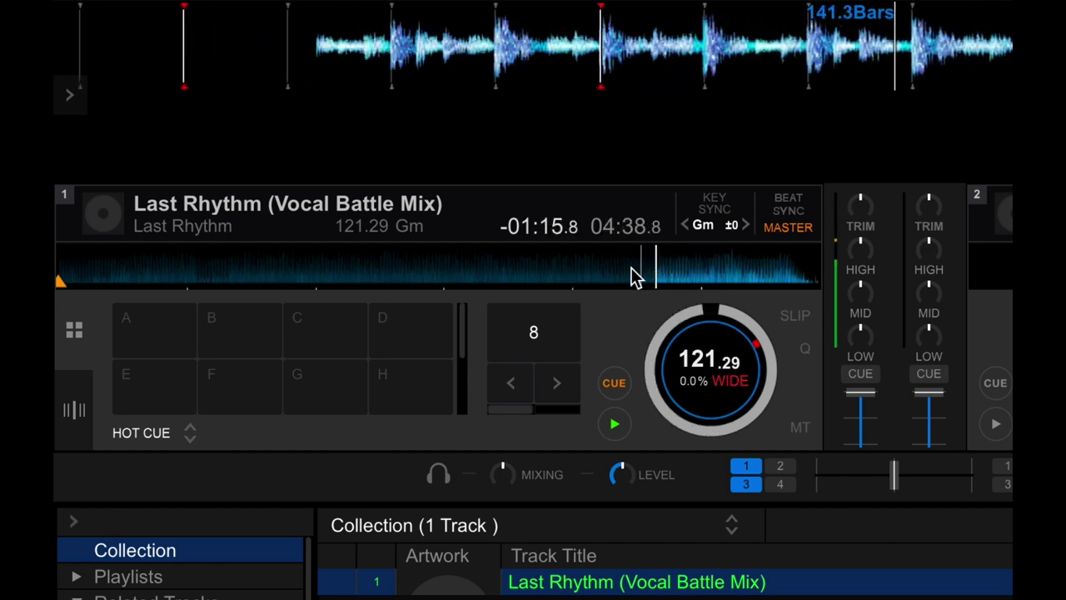
{"action": "left_click", "coordinate": [628, 278]}
{"action": "left_click", "coordinate": [616, 277]}
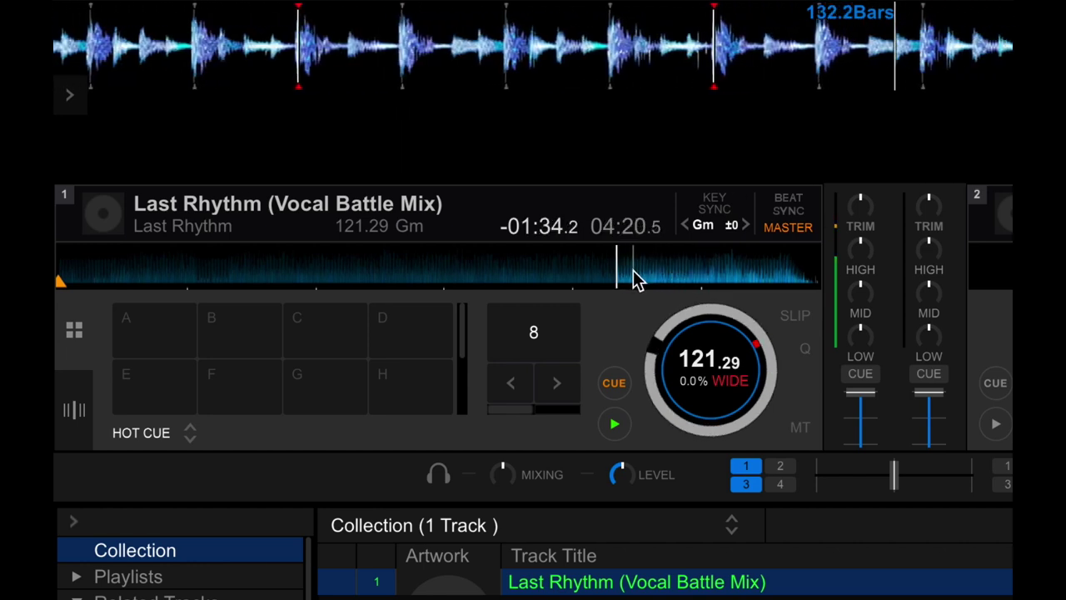
{"action": "left_click", "coordinate": [633, 278]}
{"action": "left_click", "coordinate": [619, 279]}
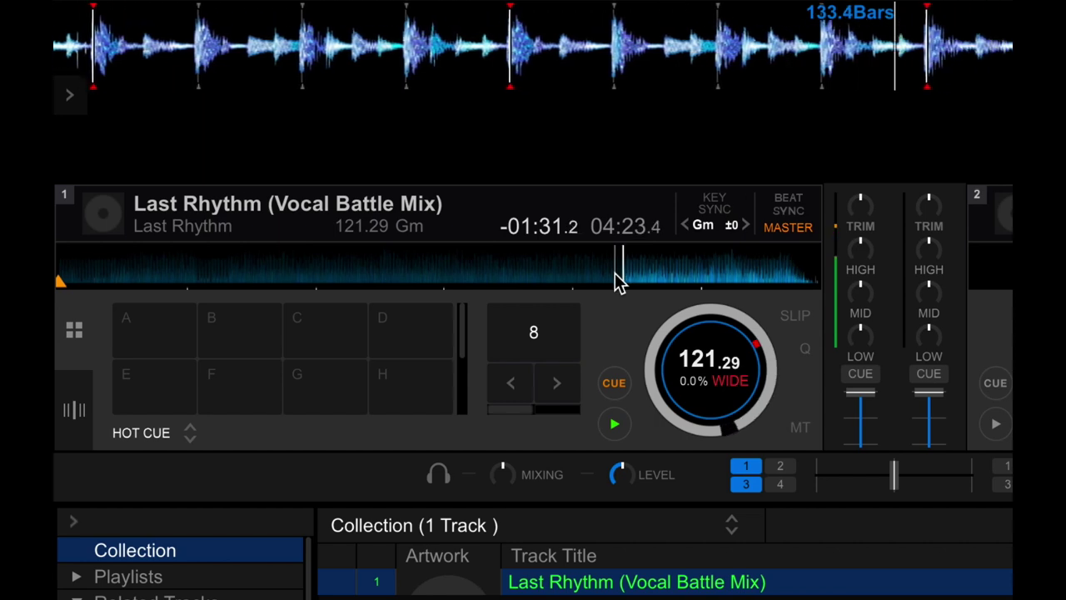
{"action": "left_click", "coordinate": [616, 278]}
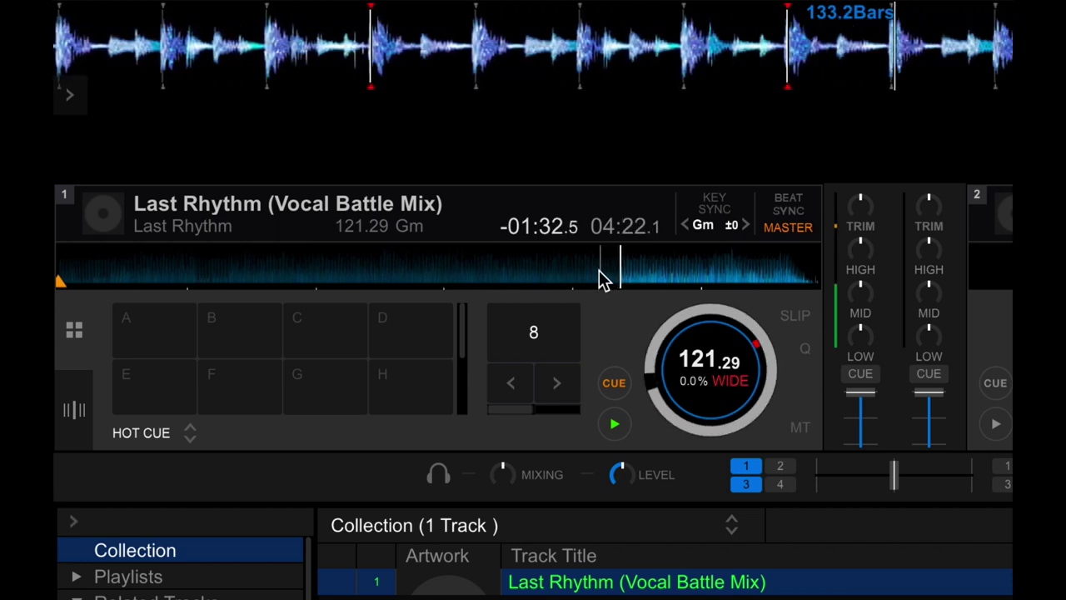
{"action": "left_click", "coordinate": [597, 270]}
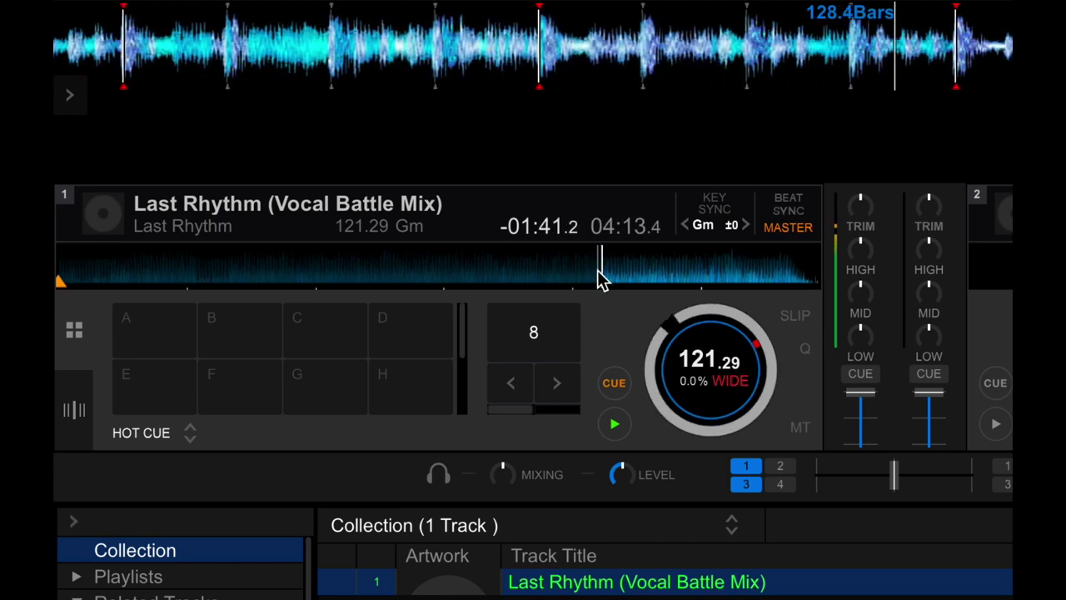
Start an 8-beat auto loop at 04:17 and store it as hot cue A in HOT CUE pad mode
{"action": "left_click", "coordinate": [535, 335]}
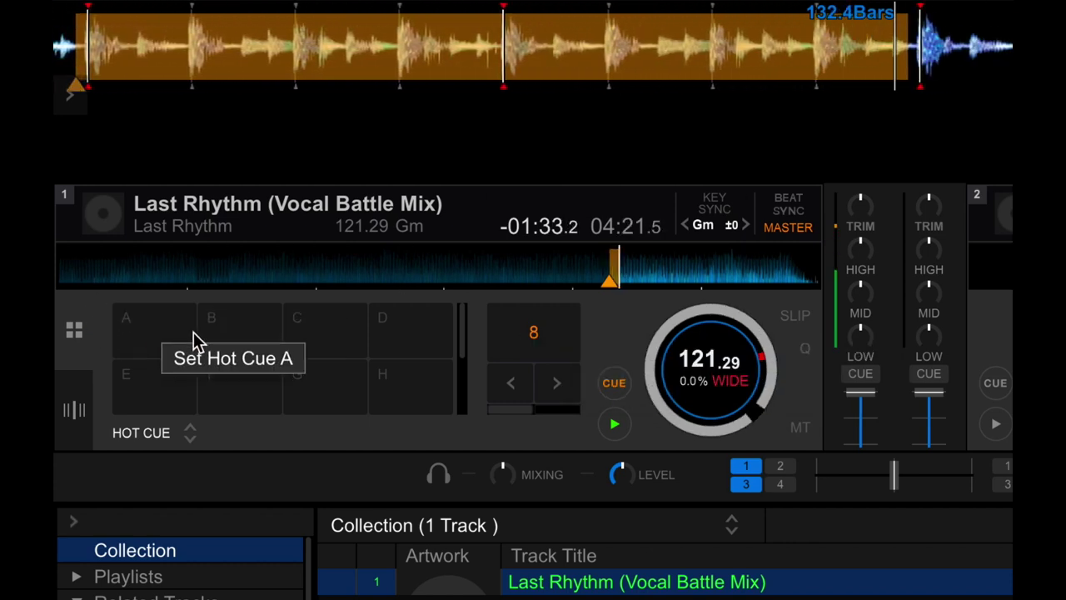
{"action": "left_click", "coordinate": [157, 433]}
{"action": "left_click", "coordinate": [159, 493]}
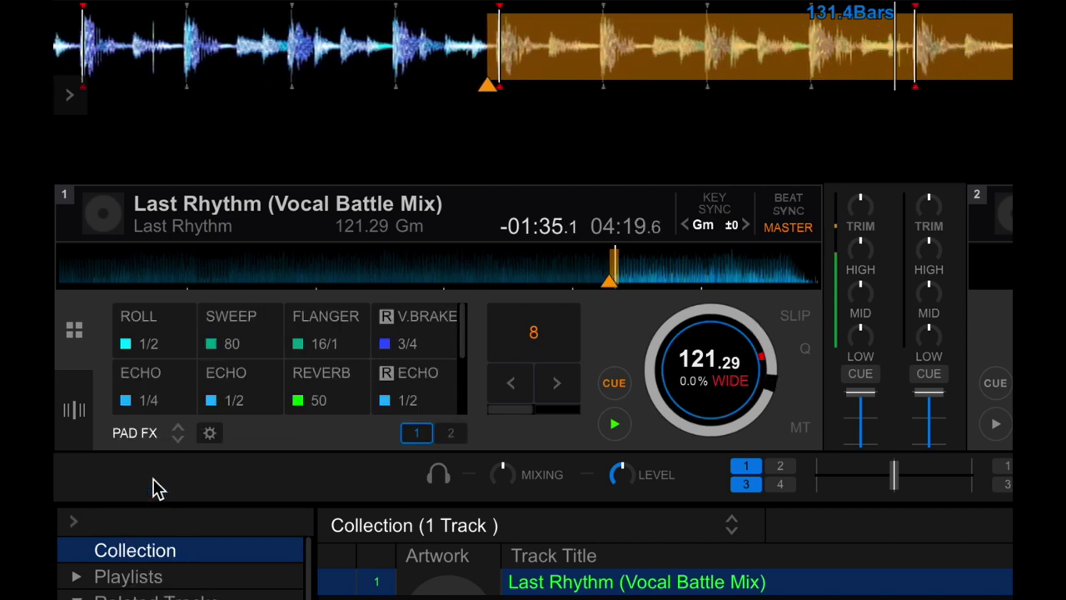
{"action": "left_click", "coordinate": [163, 433]}
{"action": "left_click", "coordinate": [163, 462]}
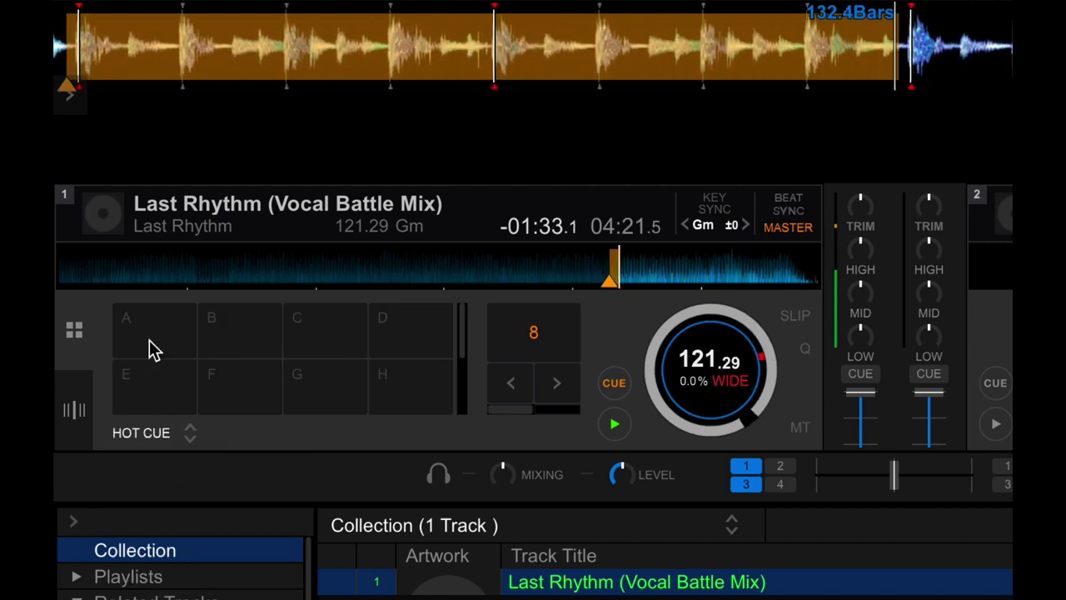
{"action": "left_click", "coordinate": [148, 344]}
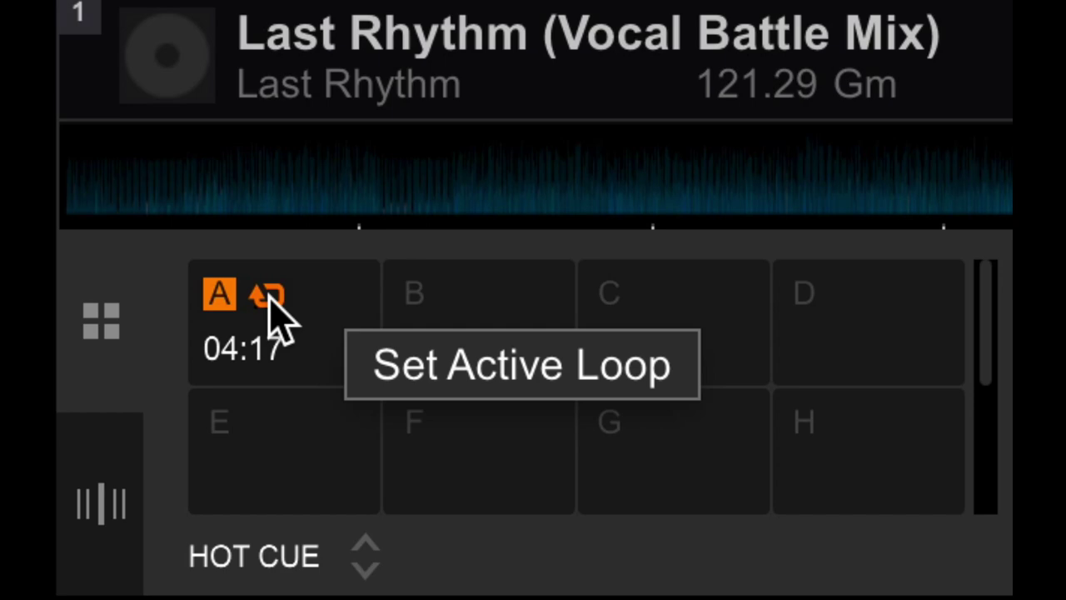
Set hot cue A's loop as the active loop so its icon turns red
{"action": "left_click", "coordinate": [269, 298]}
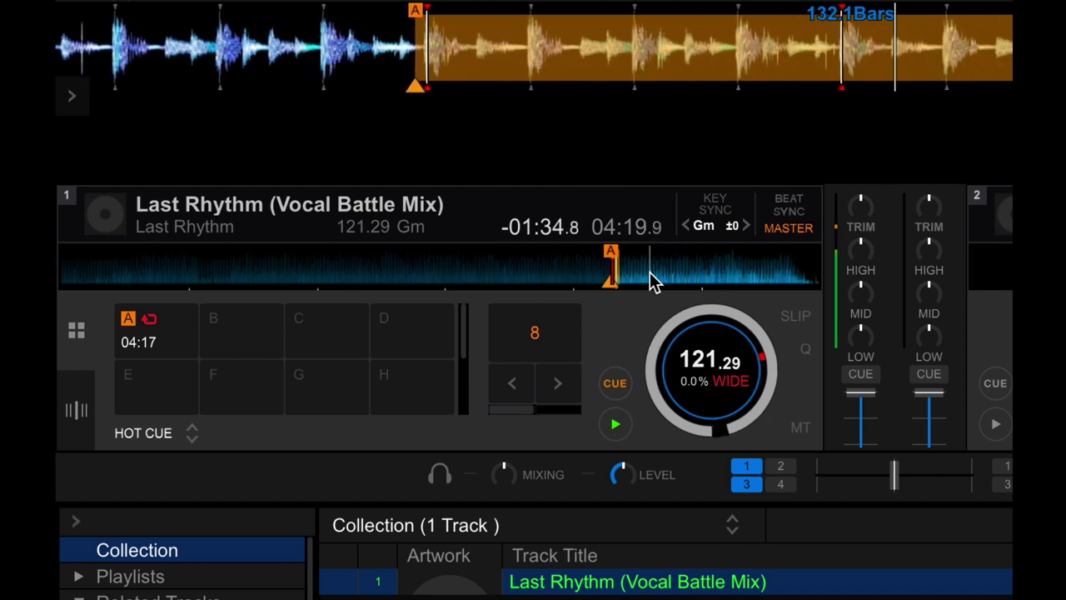
Exit the running 8-beat loop with the Auto Beat Loop 8 button
{"action": "left_click", "coordinate": [537, 333]}
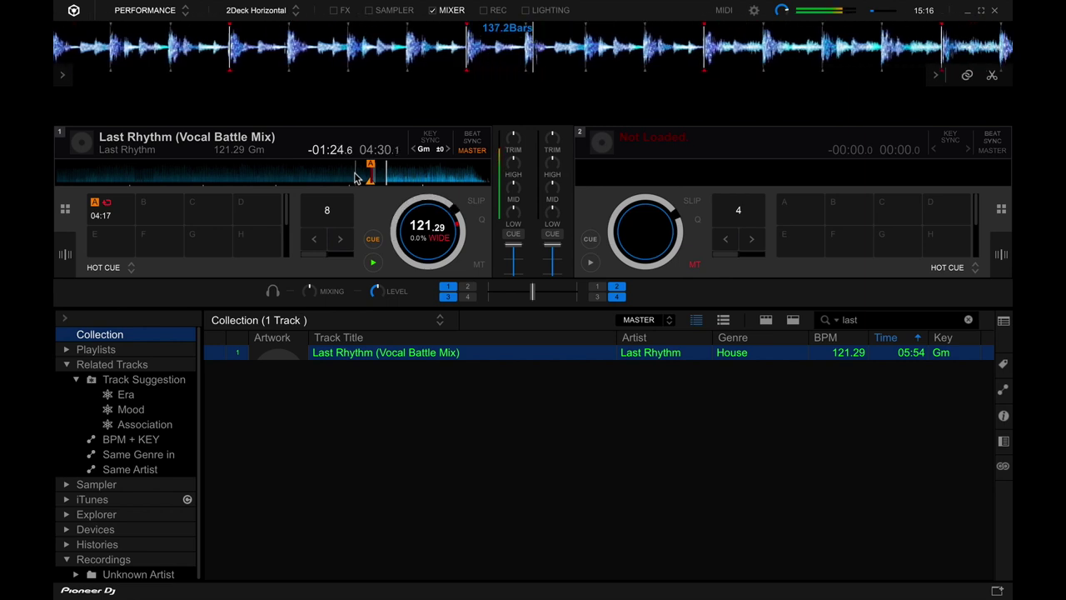
Jump playback back to about 04:06, just before hot cue A
{"action": "left_click", "coordinate": [355, 177]}
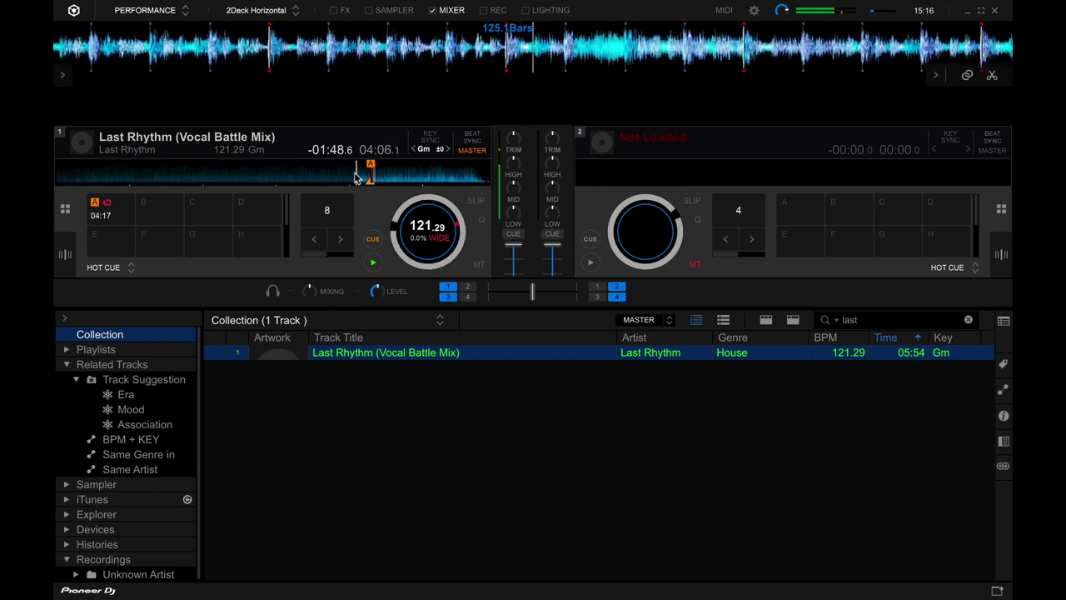